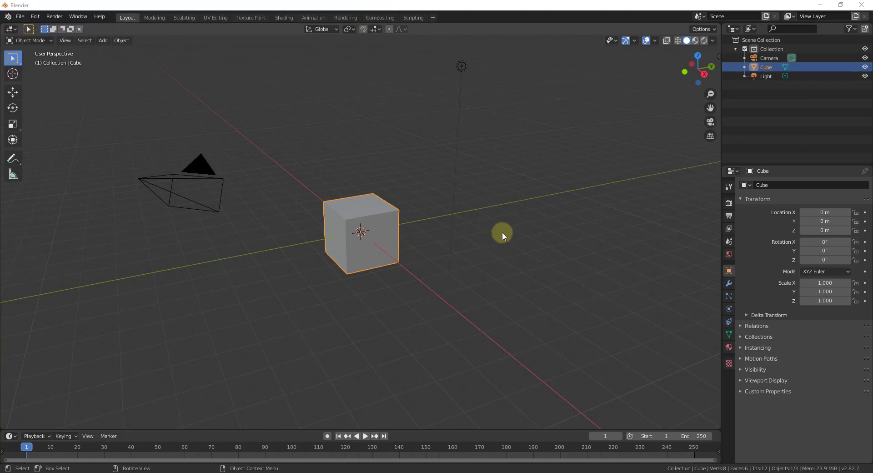
Step: Orbit the default scene slightly and place the Reference Image folder window beside Blender
{"action": "middle_click_drag", "start_coordinate": [410, 215], "coordinate": [407, 212]}
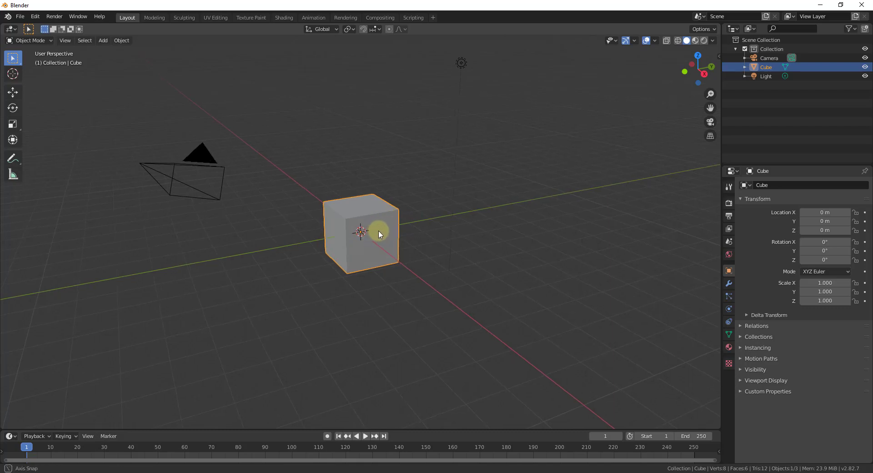
{"action": "left_click_drag", "start_coordinate": [872, 144], "coordinate": [725, 131]}
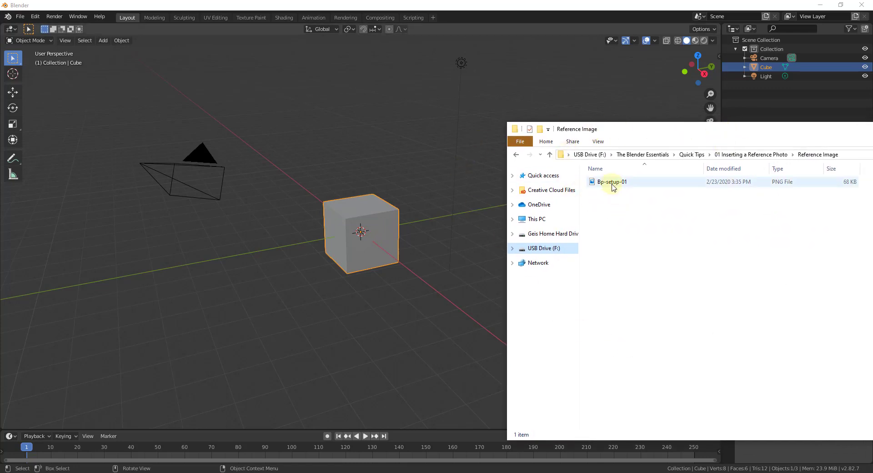
Step: Delete the default cube and drag Bp-setup-01 from the folder into the 3D viewport
{"action": "left_click_drag", "start_coordinate": [651, 125], "coordinate": [870, 157]}
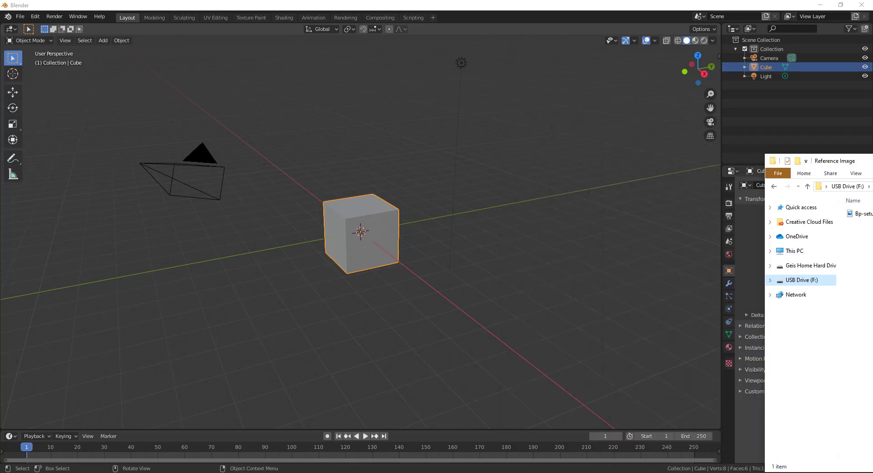
{"action": "key", "text": "Delete"}
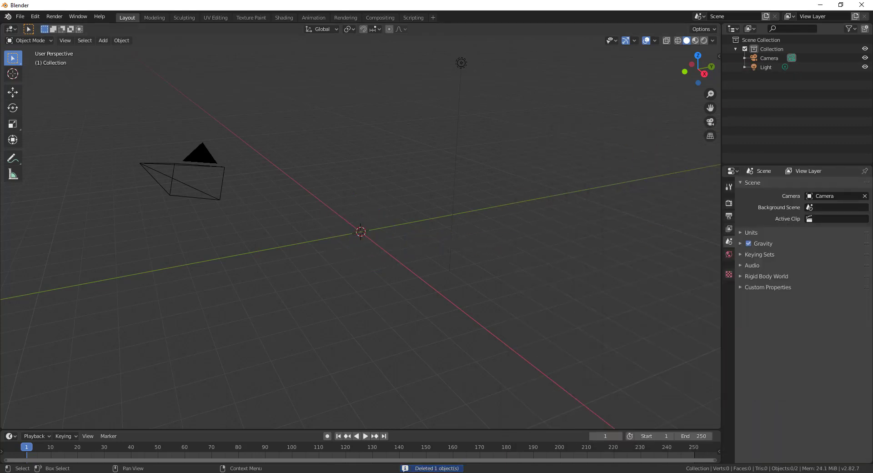
{"action": "key", "text": "alt+Tab"}
{"action": "left_click_drag", "start_coordinate": [831, 158], "coordinate": [752, 126]}
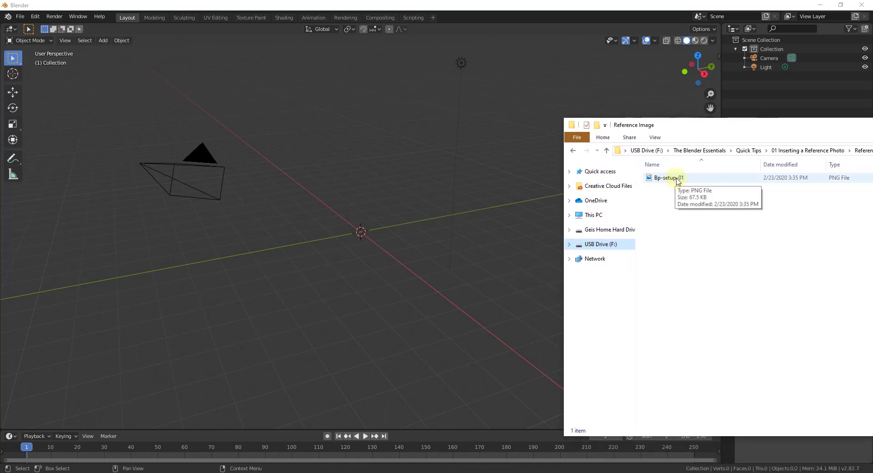
{"action": "left_click_drag", "start_coordinate": [677, 181], "coordinate": [360, 232]}
Step: Zoom and orbit around the newly dropped, tilted blueprint image to inspect it
{"action": "scroll", "coordinate": [389, 239], "scroll_direction": "up", "scroll_amount": 4}
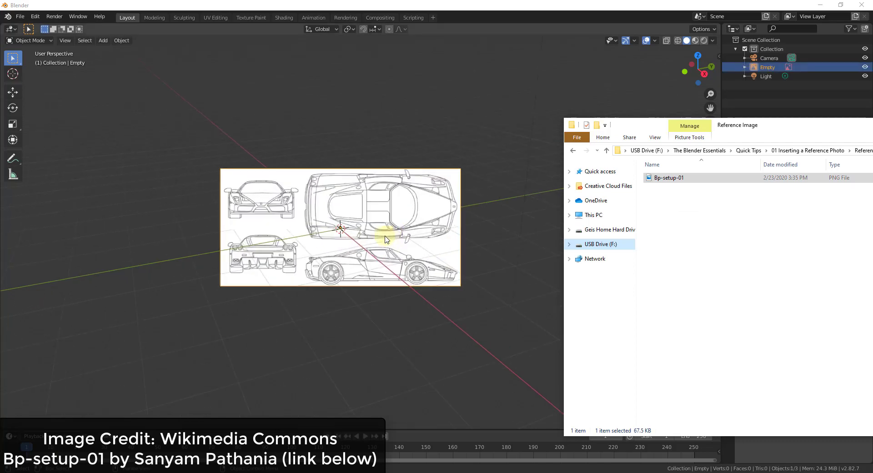
{"action": "scroll", "coordinate": [403, 236], "scroll_direction": "down", "scroll_amount": 4}
{"action": "mouse_move", "coordinate": [404, 236]}
{"action": "middle_mouse_down"}
{"action": "mouse_move", "coordinate": [279, 203]}
{"action": "mouse_move", "coordinate": [399, 224]}
{"action": "mouse_move", "coordinate": [357, 232]}
{"action": "mouse_move", "coordinate": [400, 244]}
{"action": "mouse_move", "coordinate": [502, 237]}
{"action": "mouse_move", "coordinate": [321, 233]}
{"action": "mouse_move", "coordinate": [452, 238]}
{"action": "mouse_move", "coordinate": [421, 237]}
{"action": "middle_mouse_up"}
{"action": "scroll", "coordinate": [451, 237], "scroll_direction": "down", "scroll_amount": 3}
{"action": "scroll", "coordinate": [460, 236], "scroll_direction": "up", "scroll_amount": 1}
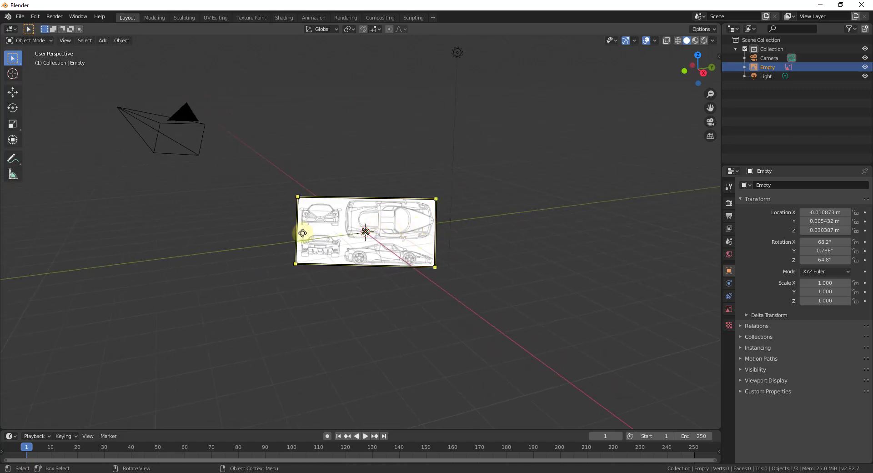
{"action": "middle_click_drag", "start_coordinate": [302, 233], "coordinate": [345, 228]}
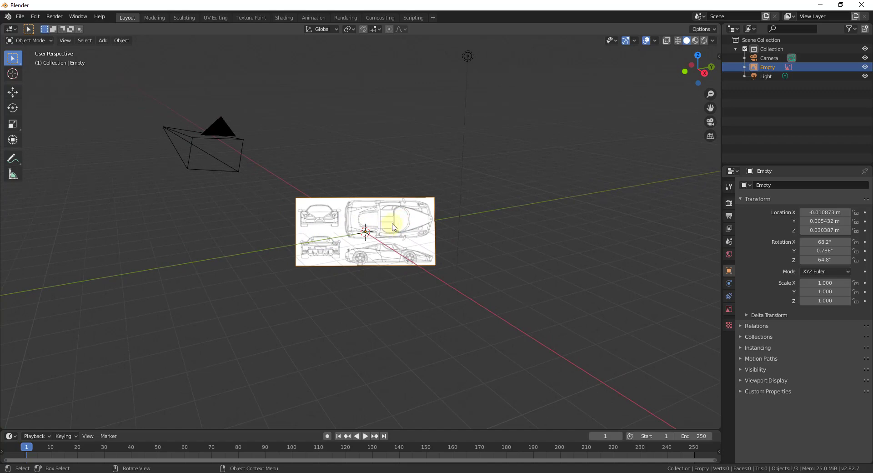
Step: Check the blueprint from front, side, top and camera views, then box-select it with the light
{"action": "key", "text": "KP_3"}
{"action": "key", "text": "KP_1"}
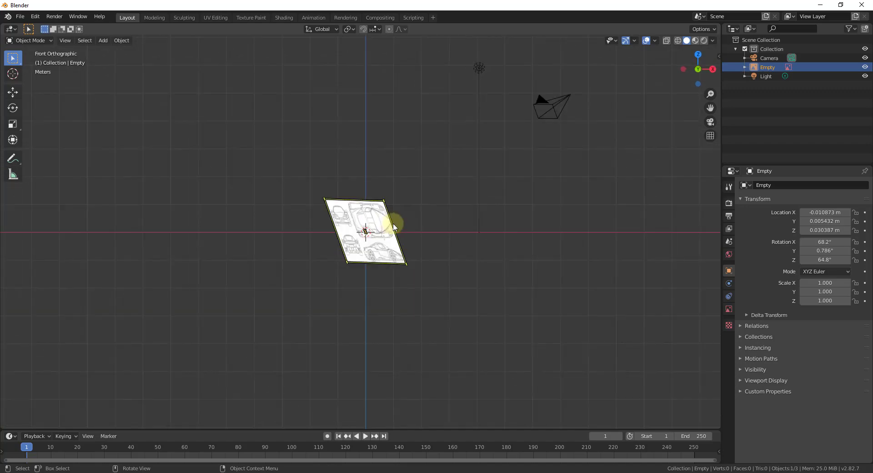
{"action": "key", "text": "KP_3"}
{"action": "key", "text": "KP_8"}
{"action": "key", "text": "KP_3"}
{"action": "key", "text": "KP_7"}
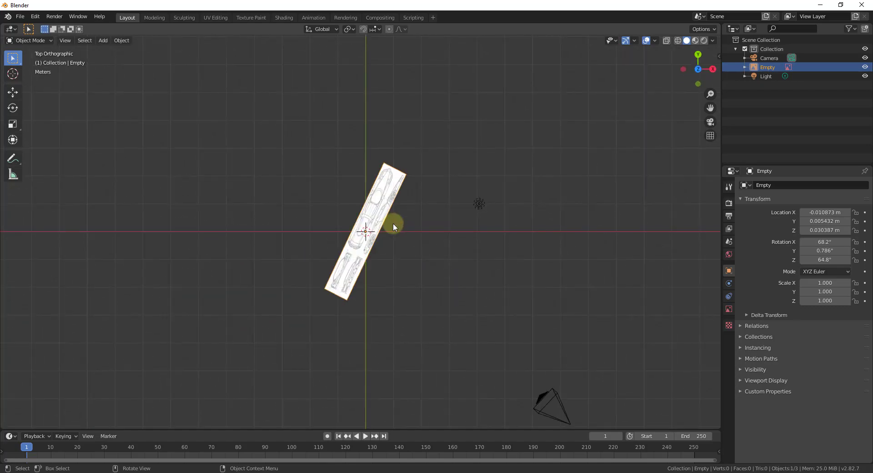
{"action": "key", "text": "KP_1"}
{"action": "key", "text": "KP_0"}
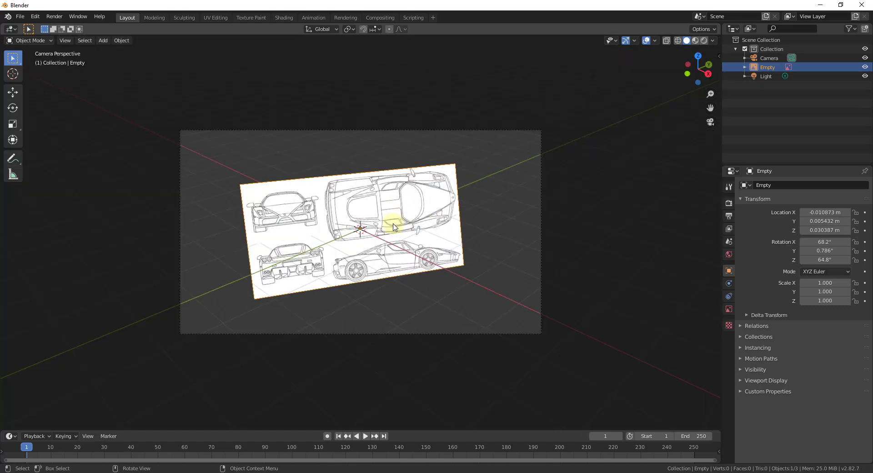
{"action": "key", "text": "KP_1"}
{"action": "mouse_move", "coordinate": [393, 226]}
{"action": "middle_mouse_down"}
{"action": "mouse_move", "coordinate": [403, 224]}
{"action": "mouse_move", "coordinate": [327, 253]}
{"action": "mouse_move", "coordinate": [402, 237]}
{"action": "middle_mouse_up"}
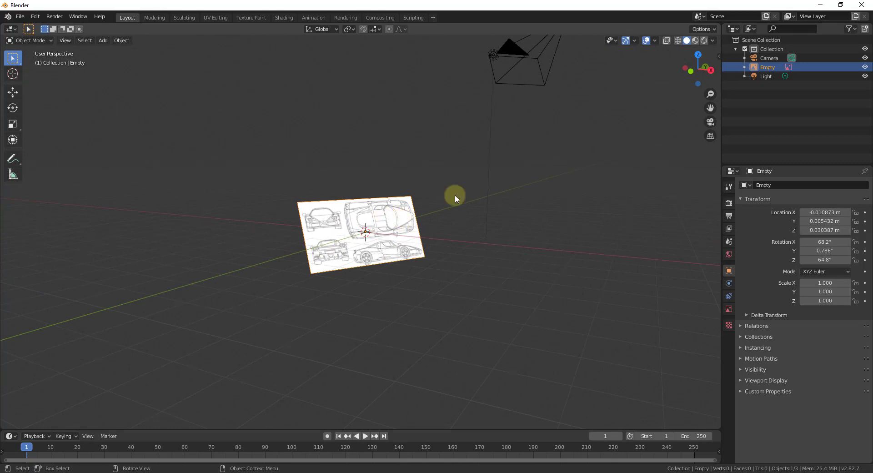
{"action": "left_click_drag", "start_coordinate": [493, 184], "coordinate": [411, 255], "text": "shift"}
Step: Delete the blueprint and light, then view the camera-only scene in Front Orthographic
{"action": "key", "text": "Delete"}
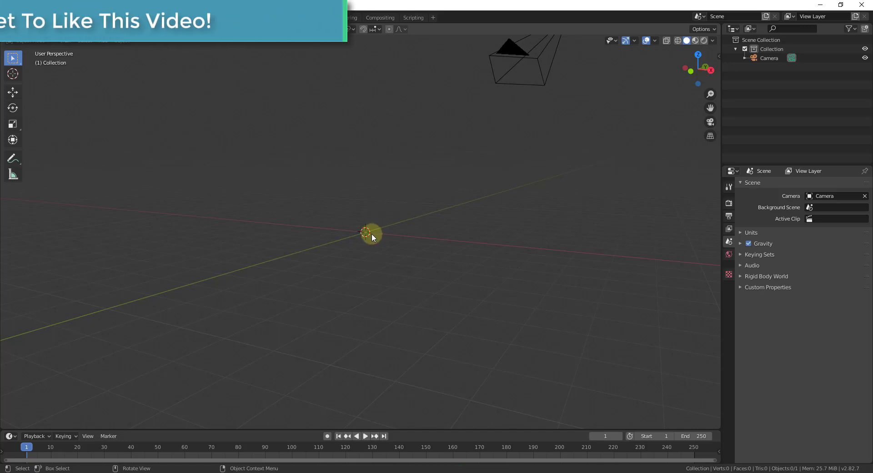
{"action": "middle_click_drag", "start_coordinate": [332, 207], "coordinate": [427, 255]}
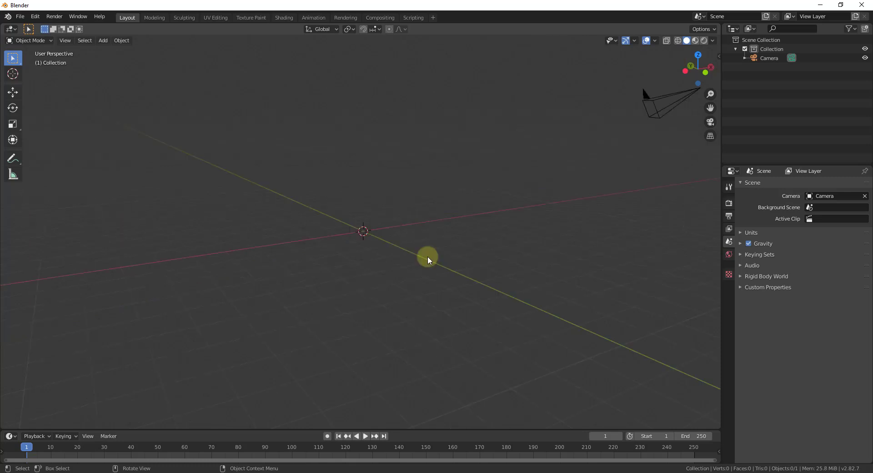
{"action": "key", "text": "KP_1"}
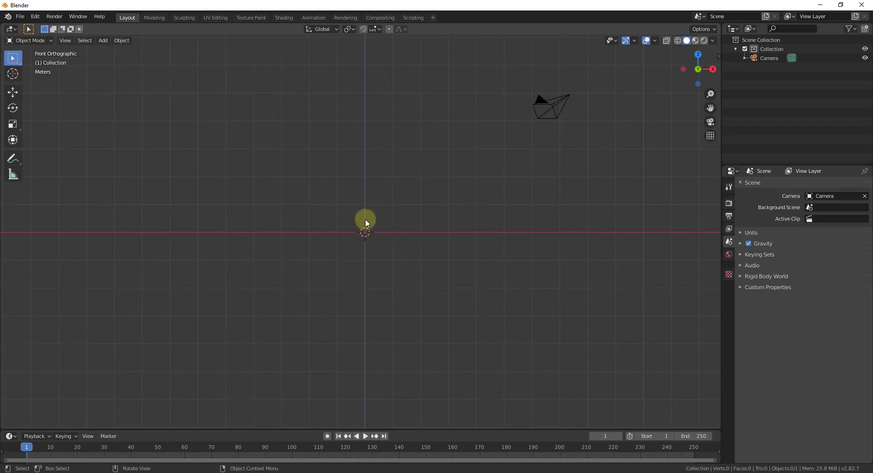
Step: Drop Bp-setup-01 into the front view so it imports standing upright
{"action": "key", "text": "alt+Tab"}
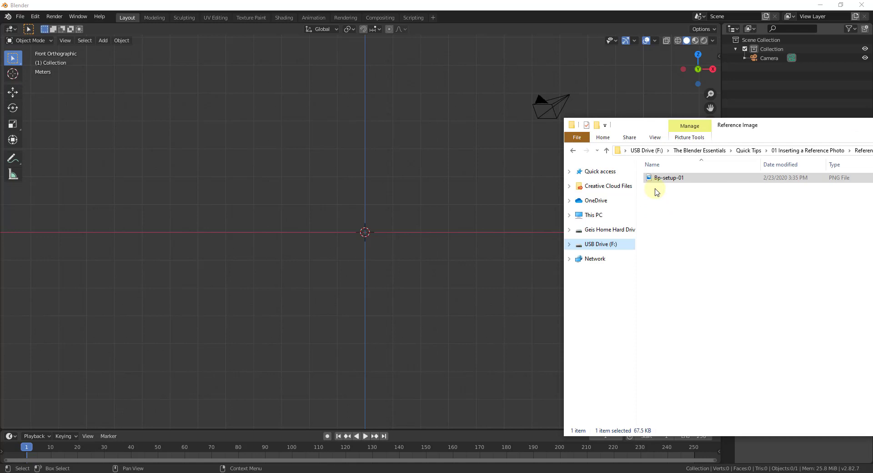
{"action": "left_click_drag", "start_coordinate": [661, 178], "coordinate": [354, 197]}
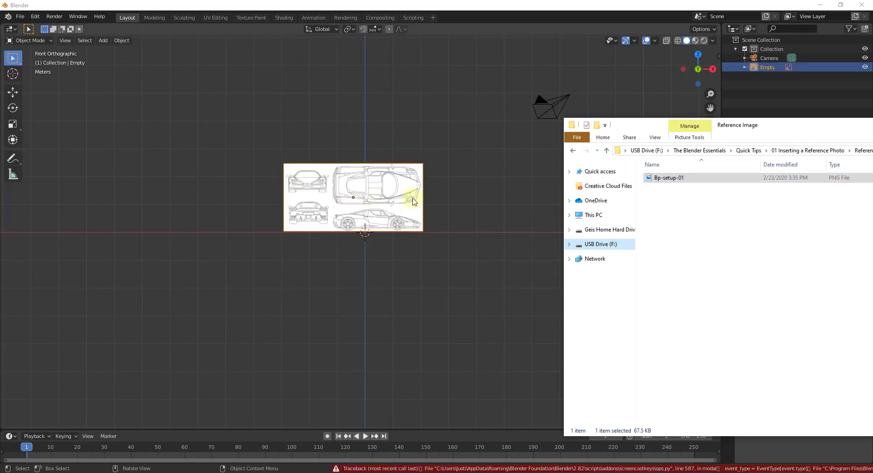
{"action": "left_click_drag", "start_coordinate": [763, 119], "coordinate": [764, 122]}
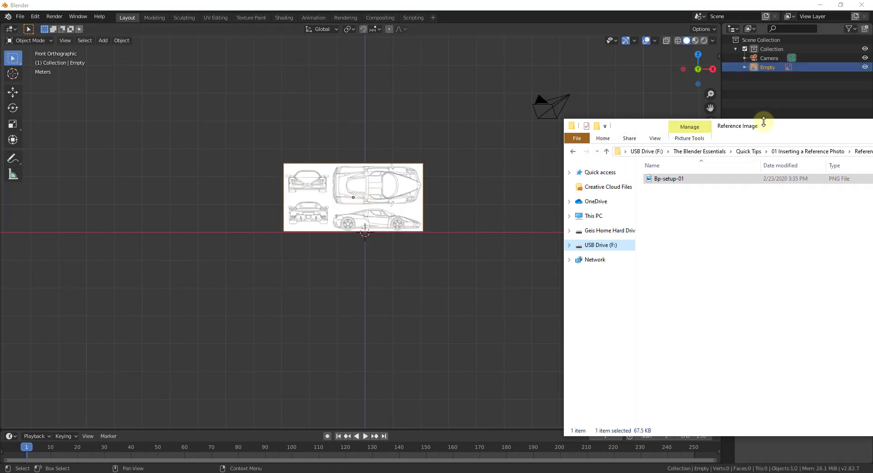
{"action": "key", "text": "alt+Tab"}
Step: Orbit and zoom to check the upright blueprint in perspective and from the front
{"action": "middle_click_drag", "start_coordinate": [602, 190], "coordinate": [390, 197]}
{"action": "scroll", "coordinate": [389, 197], "scroll_direction": "up", "scroll_amount": 3}
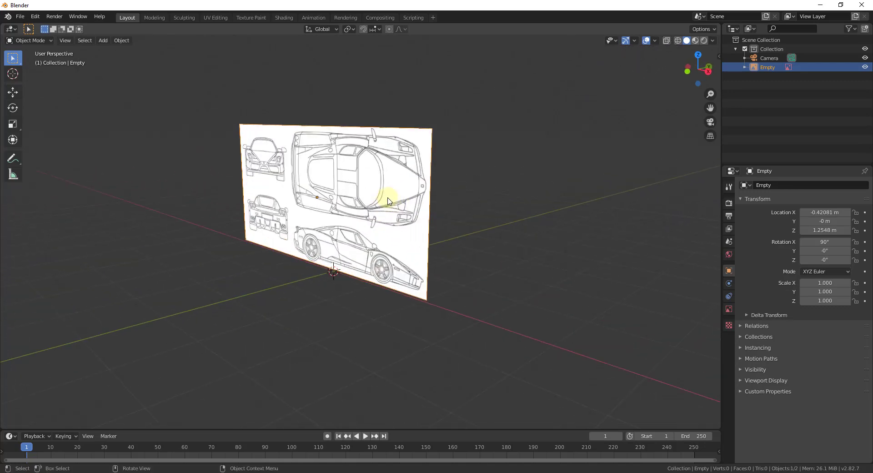
{"action": "key", "text": "KP_1"}
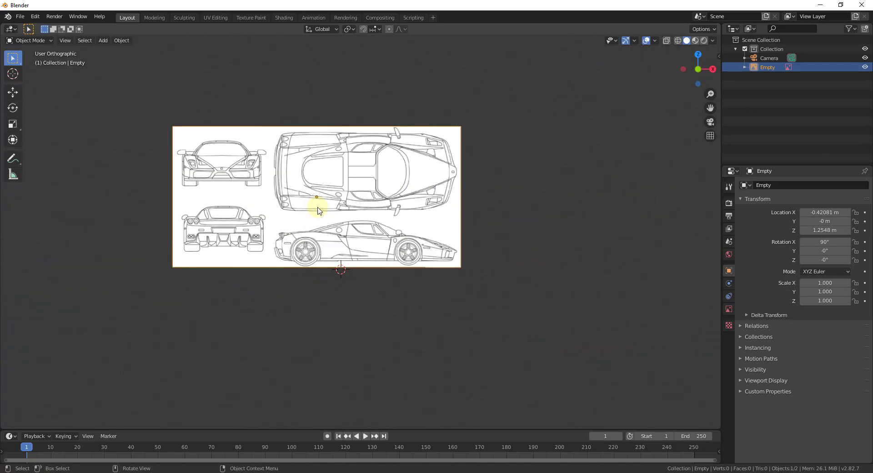
{"action": "scroll", "coordinate": [350, 234], "scroll_direction": "up", "scroll_amount": 5}
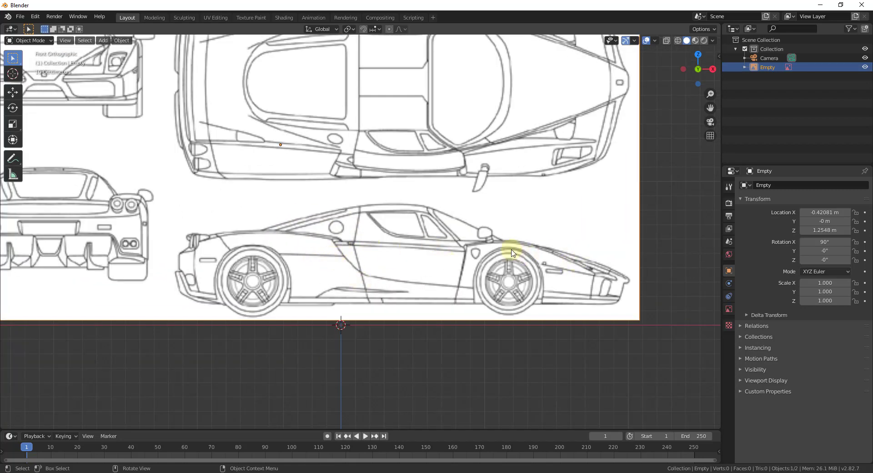
{"action": "scroll", "coordinate": [332, 288], "scroll_direction": "down", "scroll_amount": 7}
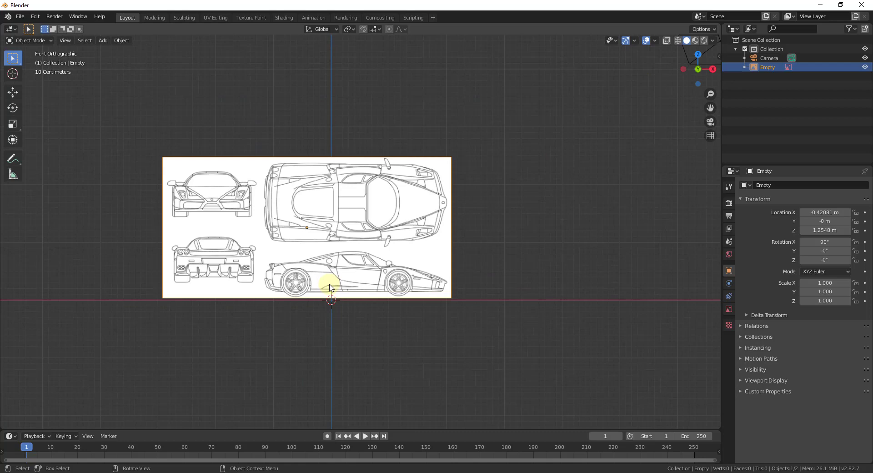
{"action": "middle_click_drag", "start_coordinate": [367, 262], "coordinate": [350, 275]}
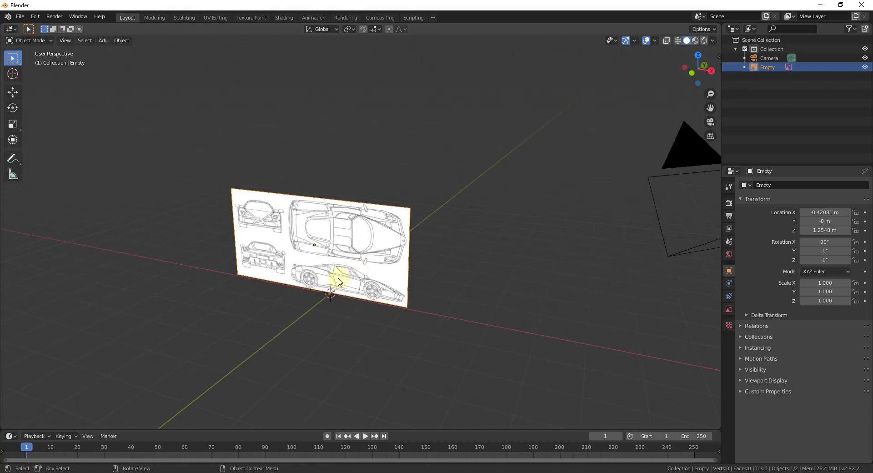
Step: Duplicate the blueprint image, leaving the copy Empty.002 in its original place
{"action": "key", "text": "shift+d"}
{"action": "key", "text": "Escape"}
{"action": "key", "text": "shift+d"}
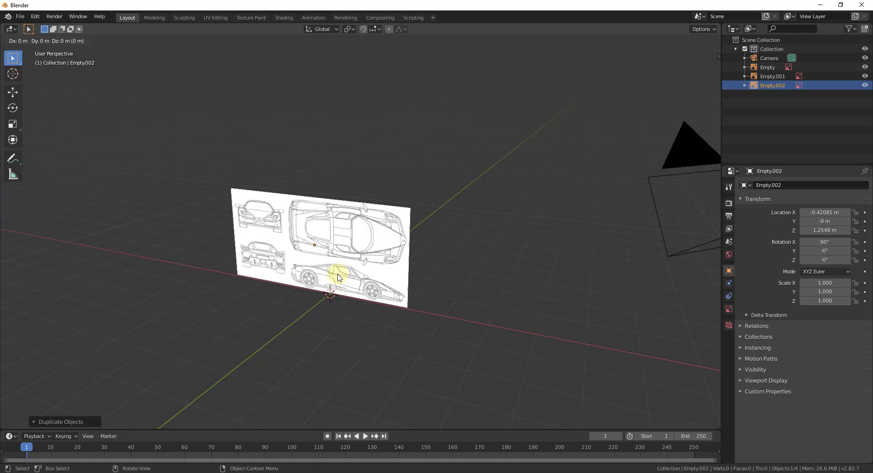
{"action": "key", "text": "Escape"}
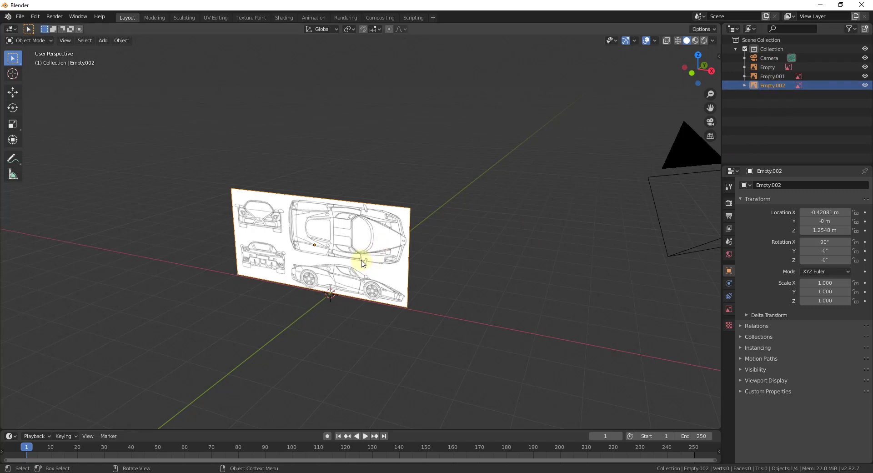
Step: Rotate the Empty.002 copy 90° about the Z axis
{"action": "key", "text": "r"}
{"action": "key", "text": "x"}
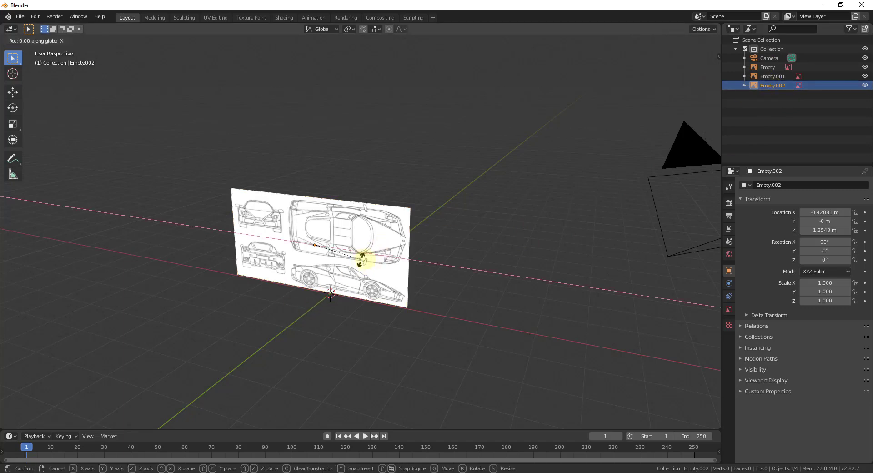
{"action": "key", "text": "y"}
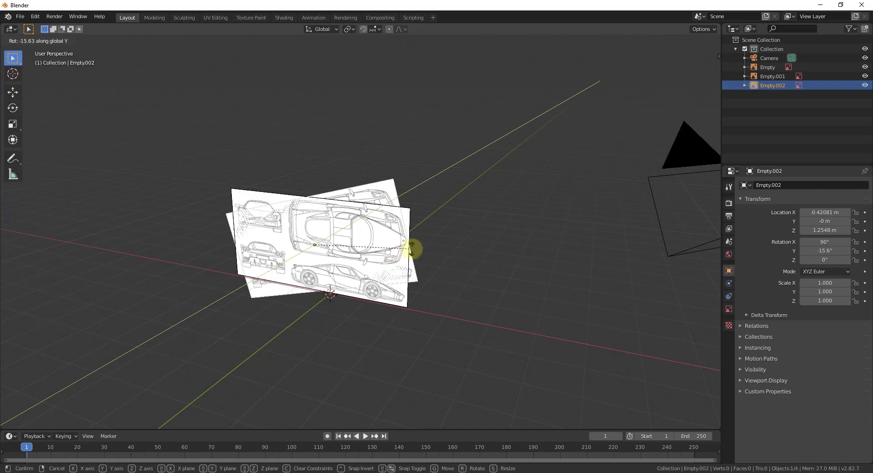
{"action": "key", "text": "z"}
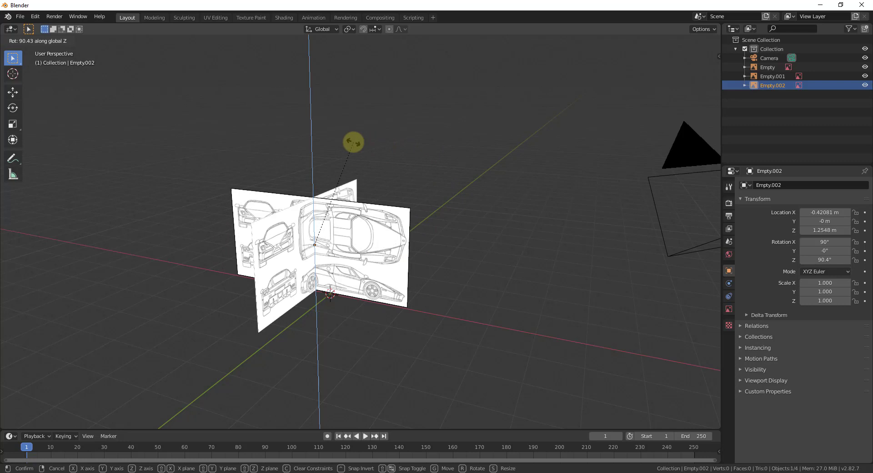
{"action": "type", "text": "90"}
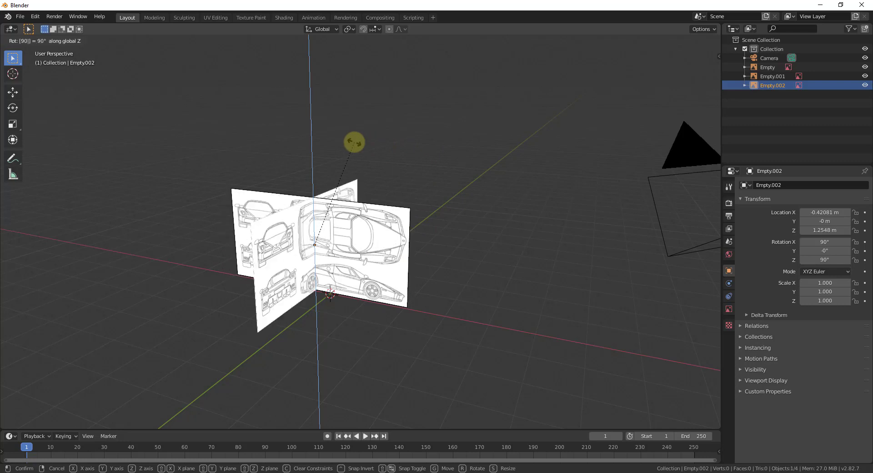
{"action": "key", "text": "Return"}
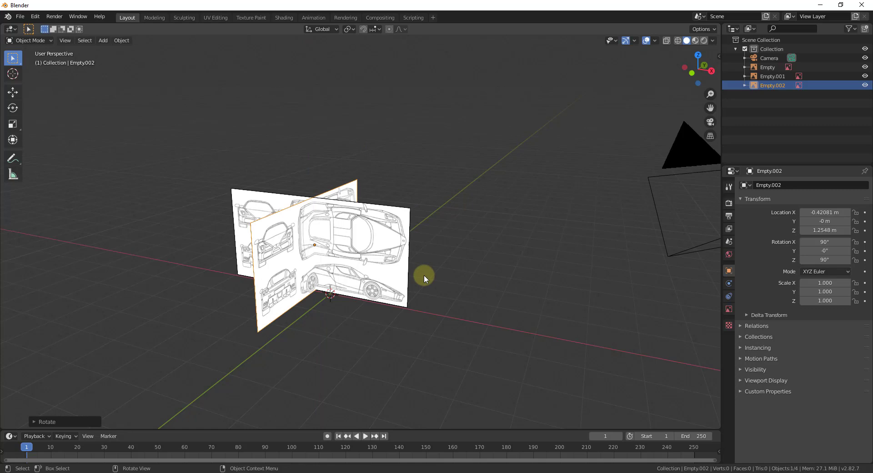
Step: Lower Empty.002 along Z to -0.16289 m
{"action": "key", "text": "KP_1"}
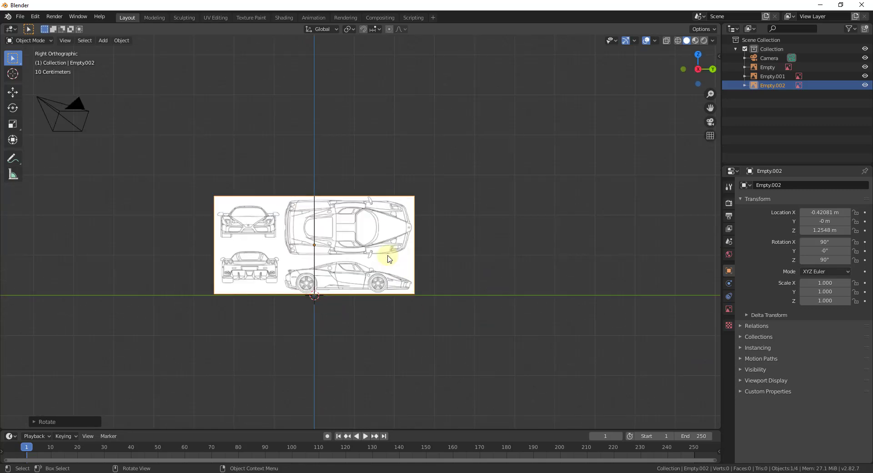
{"action": "middle_click_drag", "start_coordinate": [389, 259], "coordinate": [389, 258]}
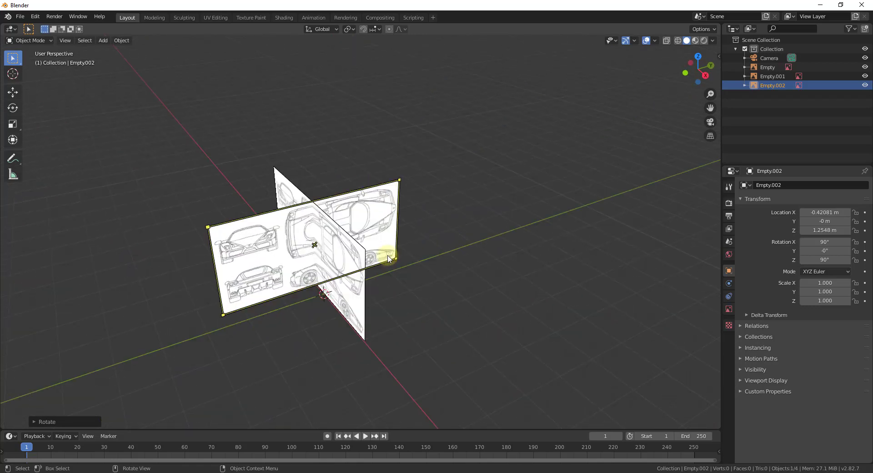
{"action": "scroll", "coordinate": [359, 218], "scroll_direction": "up", "scroll_amount": 2}
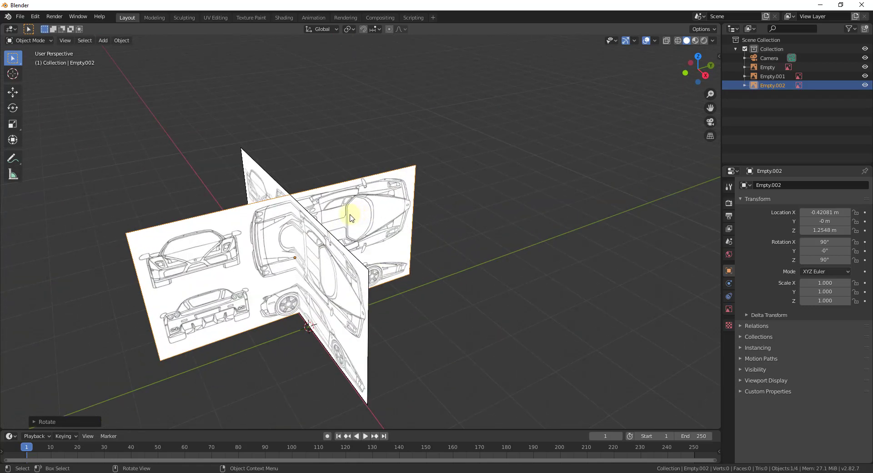
{"action": "key", "text": "g"}
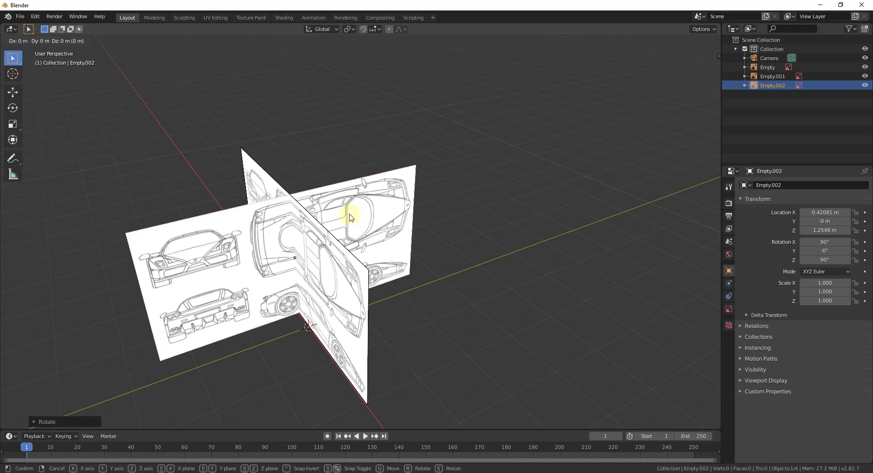
{"action": "key", "text": "z"}
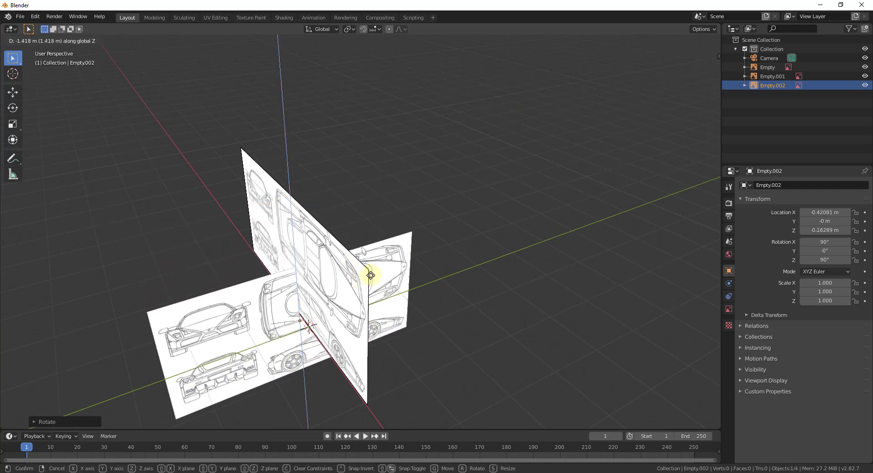
{"action": "left_click", "coordinate": [371, 276]}
Step: From the right-side view, start sliding Empty.002 along the Y axis
{"action": "key", "text": "KP_3"}
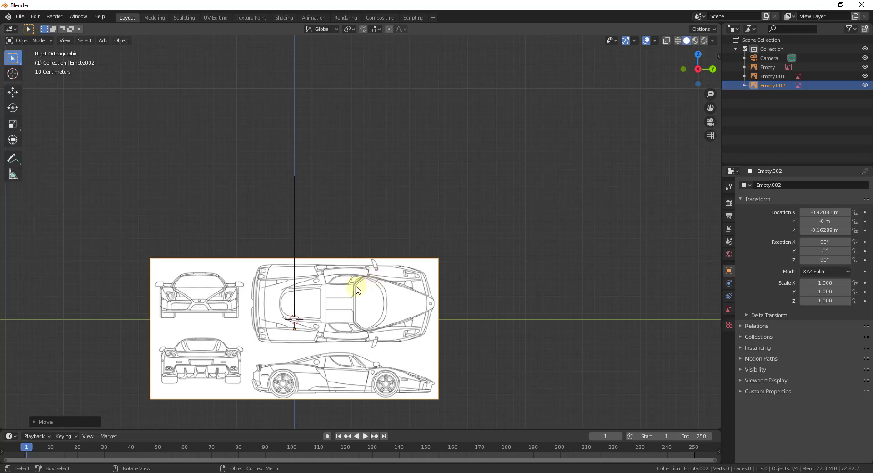
{"action": "key", "text": "g"}
{"action": "key", "text": "y"}
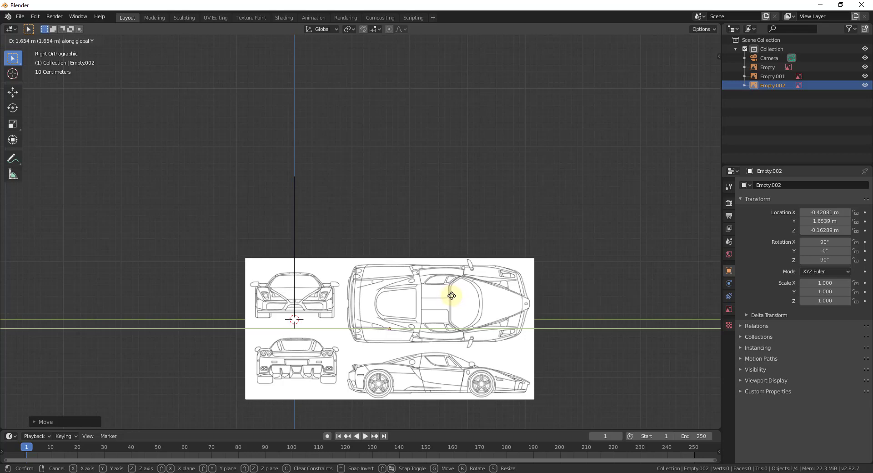
Step: Settle Empty.002 at Y 1.6539 m and orbit to see the planes in perspective
{"action": "left_click", "coordinate": [451, 295]}
{"action": "scroll", "coordinate": [249, 287], "scroll_direction": "up", "scroll_amount": 4}
{"action": "middle_click_drag", "start_coordinate": [312, 305], "coordinate": [409, 322]}
{"action": "scroll", "coordinate": [372, 311], "scroll_direction": "down", "scroll_amount": 3}
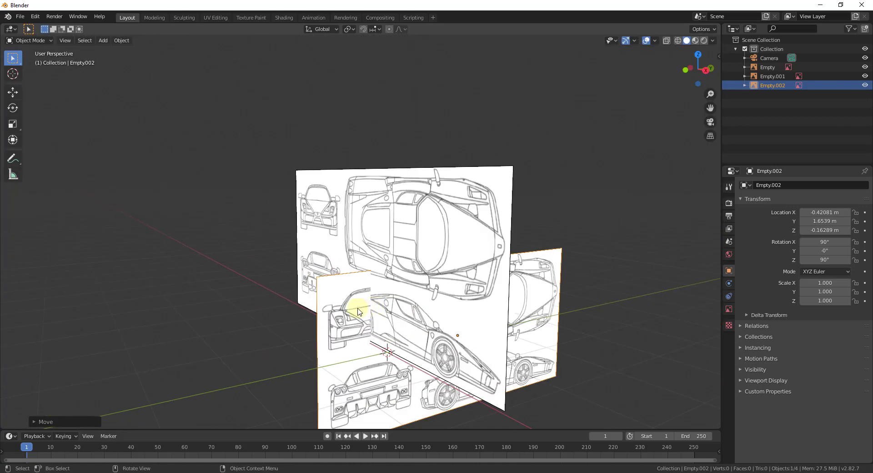
Step: Nudge Empty.002 along Z and X to X 0.17601 m, Z -0.14974 m
{"action": "key", "text": "g"}
{"action": "key", "text": "x"}
{"action": "key", "text": "z"}
{"action": "left_click", "coordinate": [345, 364]}
{"action": "key", "text": "g"}
{"action": "key", "text": "x"}
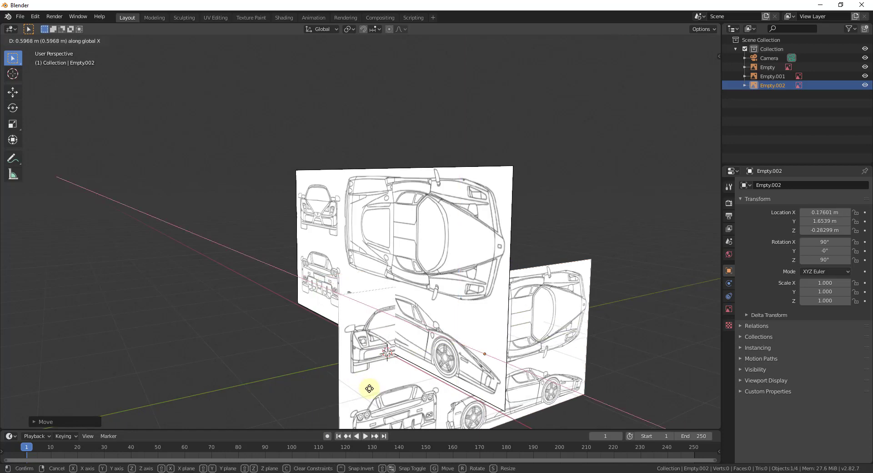
{"action": "key", "text": "Escape"}
{"action": "key", "text": "g"}
{"action": "key", "text": "z"}
{"action": "left_click", "coordinate": [400, 339]}
{"action": "scroll", "coordinate": [412, 325], "scroll_direction": "up", "scroll_amount": 4}
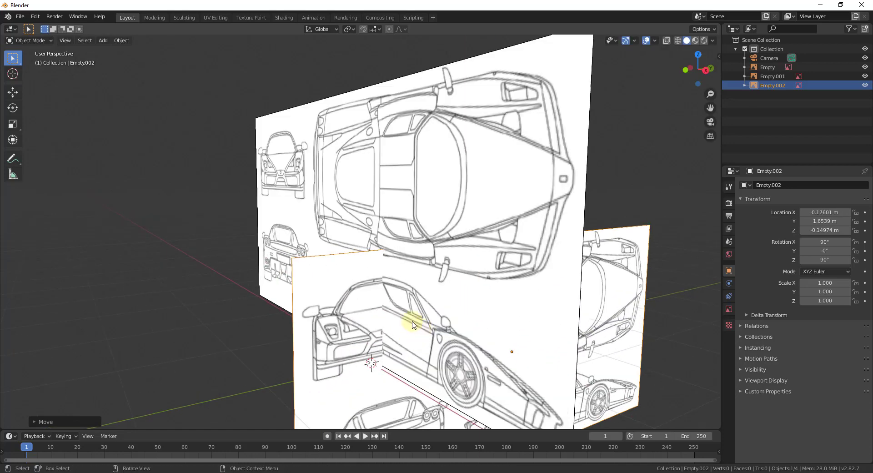
{"action": "middle_click_drag", "start_coordinate": [412, 325], "coordinate": [331, 285]}
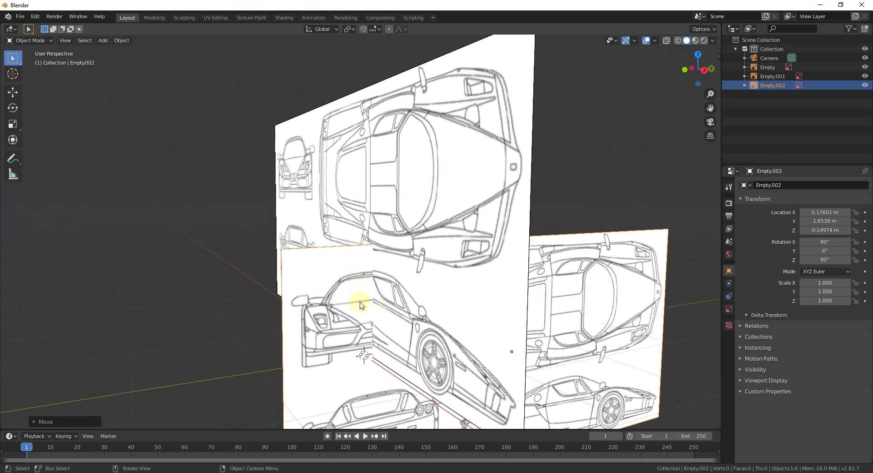
{"action": "scroll", "coordinate": [371, 301], "scroll_direction": "down", "scroll_amount": 5}
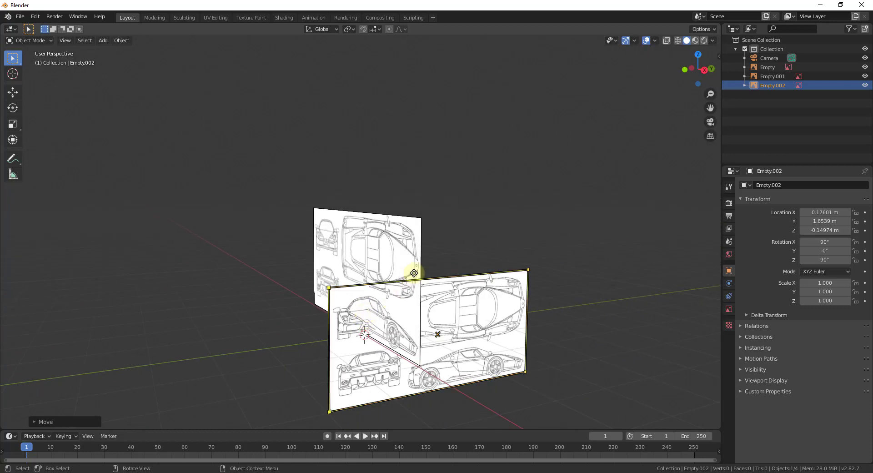